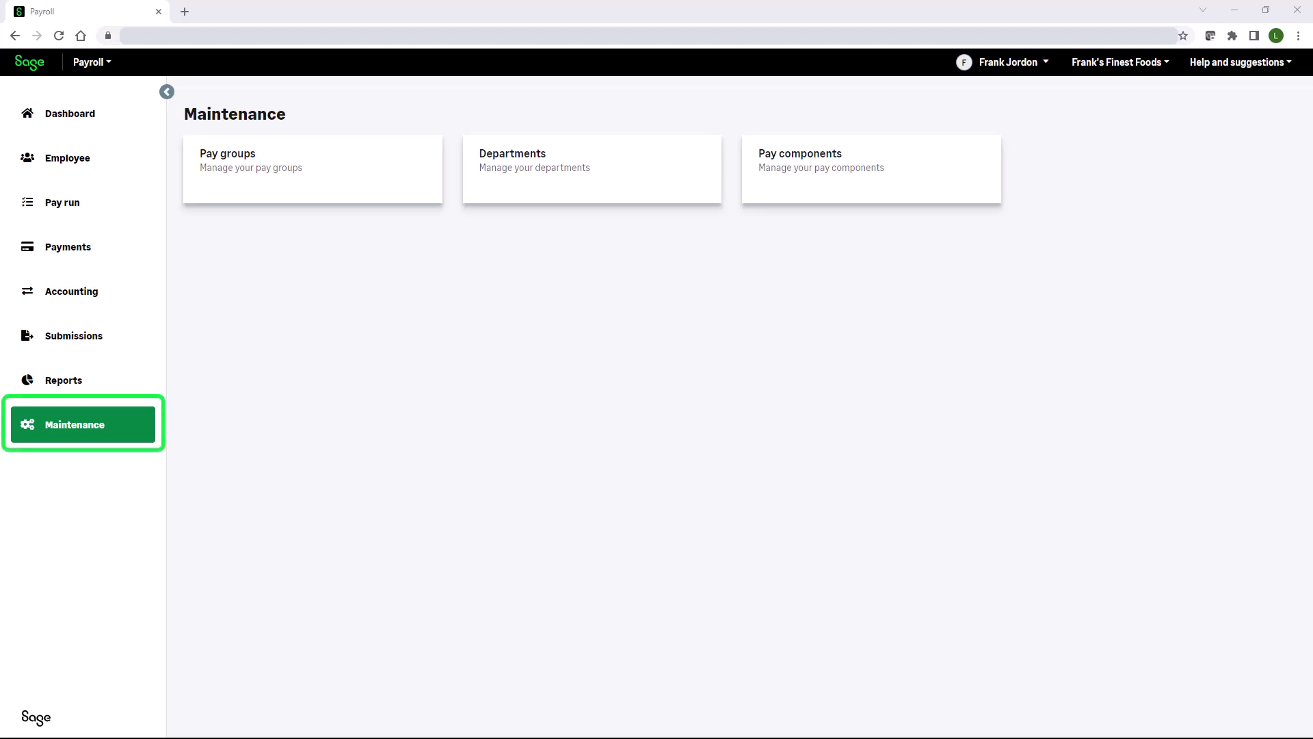
Step: Create the Non-taxable benefits other expense 'SupplementalMedical' with payslip description 'Supplemental Medical'
{"action": "left_click", "coordinate": [846, 203]}
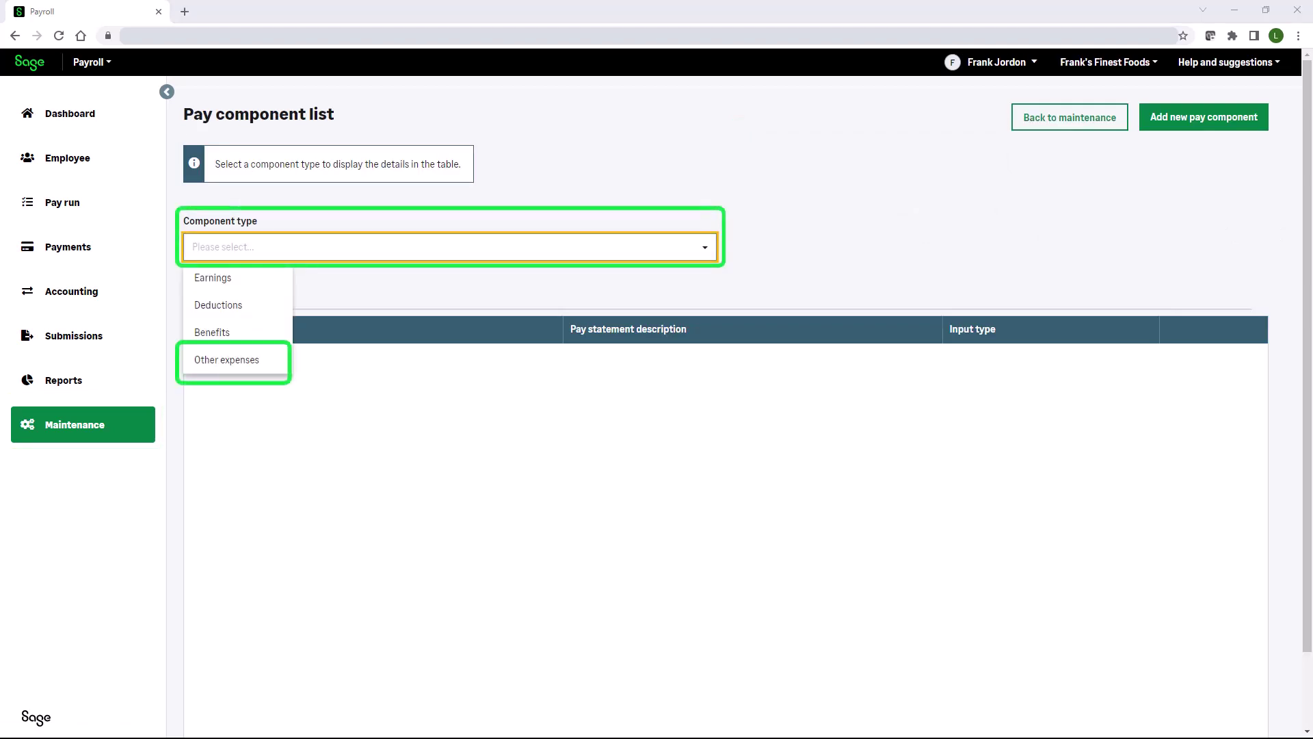
{"action": "left_click", "coordinate": [263, 362]}
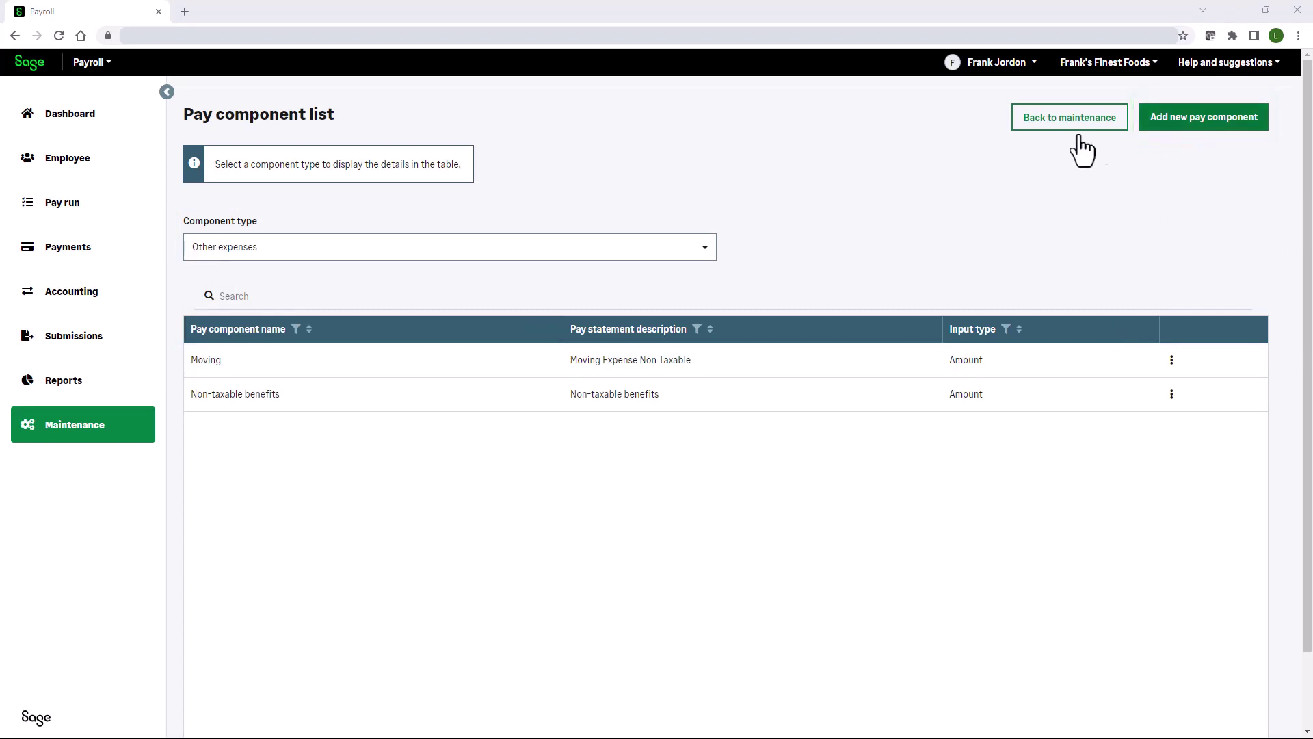
{"action": "left_click", "coordinate": [710, 191]}
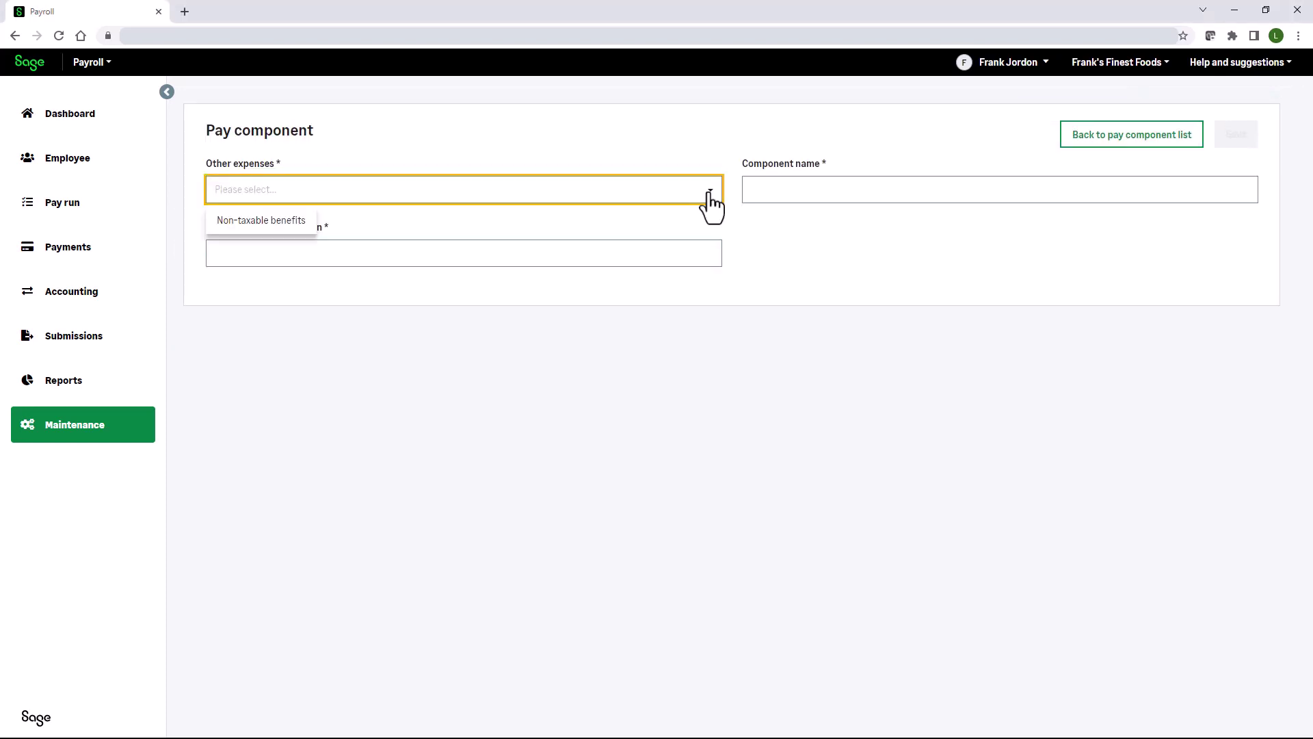
{"action": "left_click", "coordinate": [268, 222]}
{"action": "left_click", "coordinate": [439, 252]}
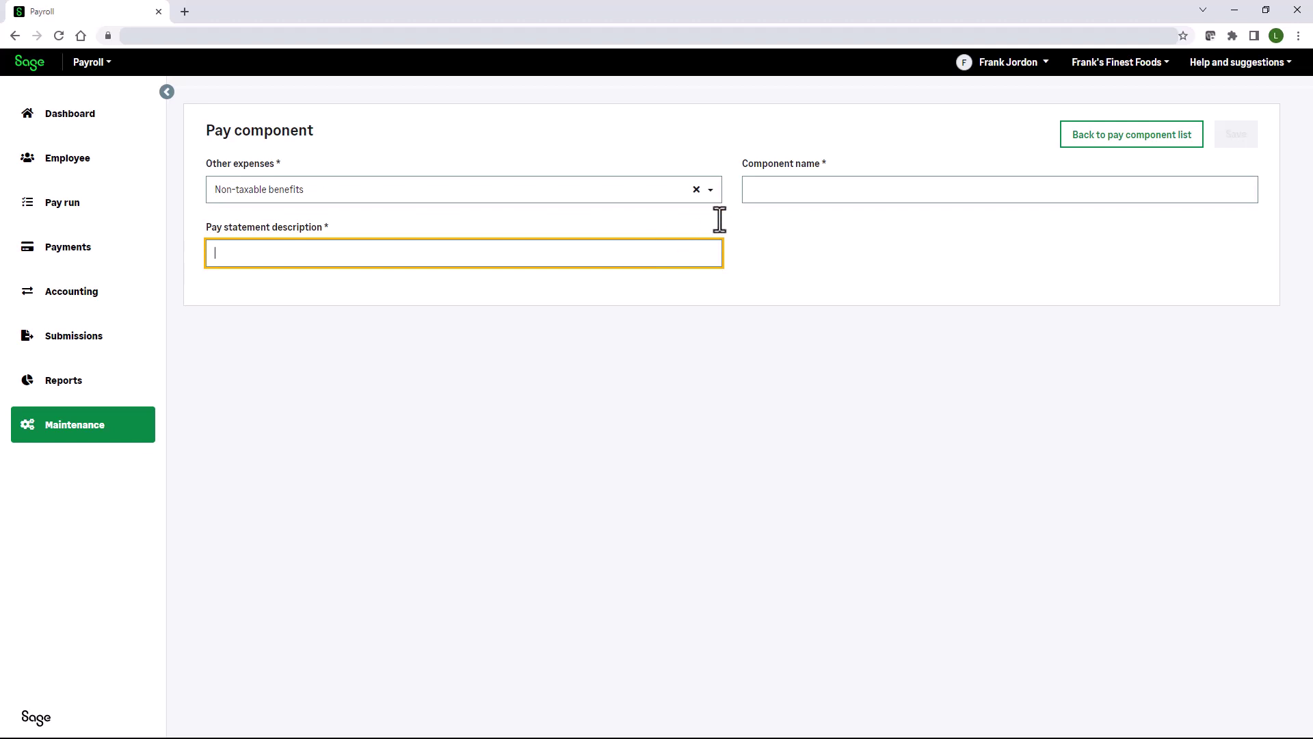
{"action": "type", "text": "Supplemental Medical"}
{"action": "left_click", "coordinate": [759, 191]}
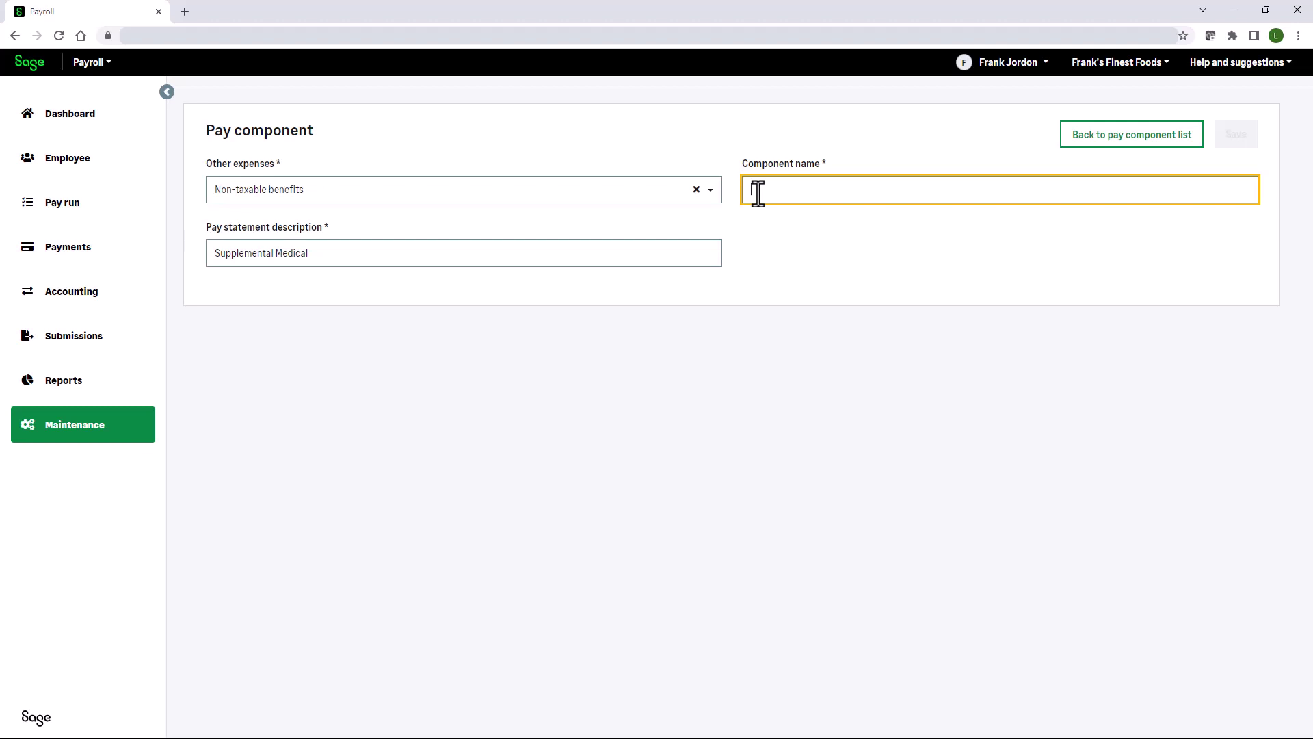
{"action": "type", "text": "SupplementalMedical"}
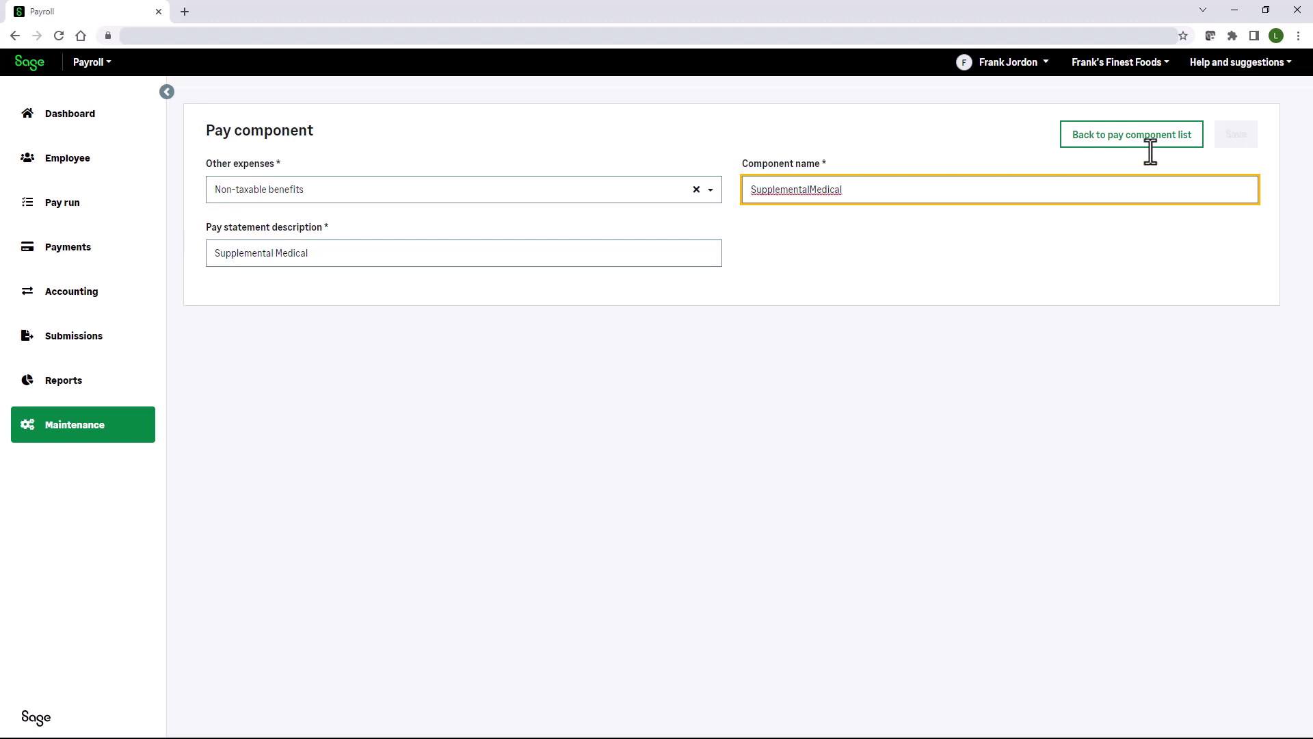
{"action": "left_click", "coordinate": [1243, 140]}
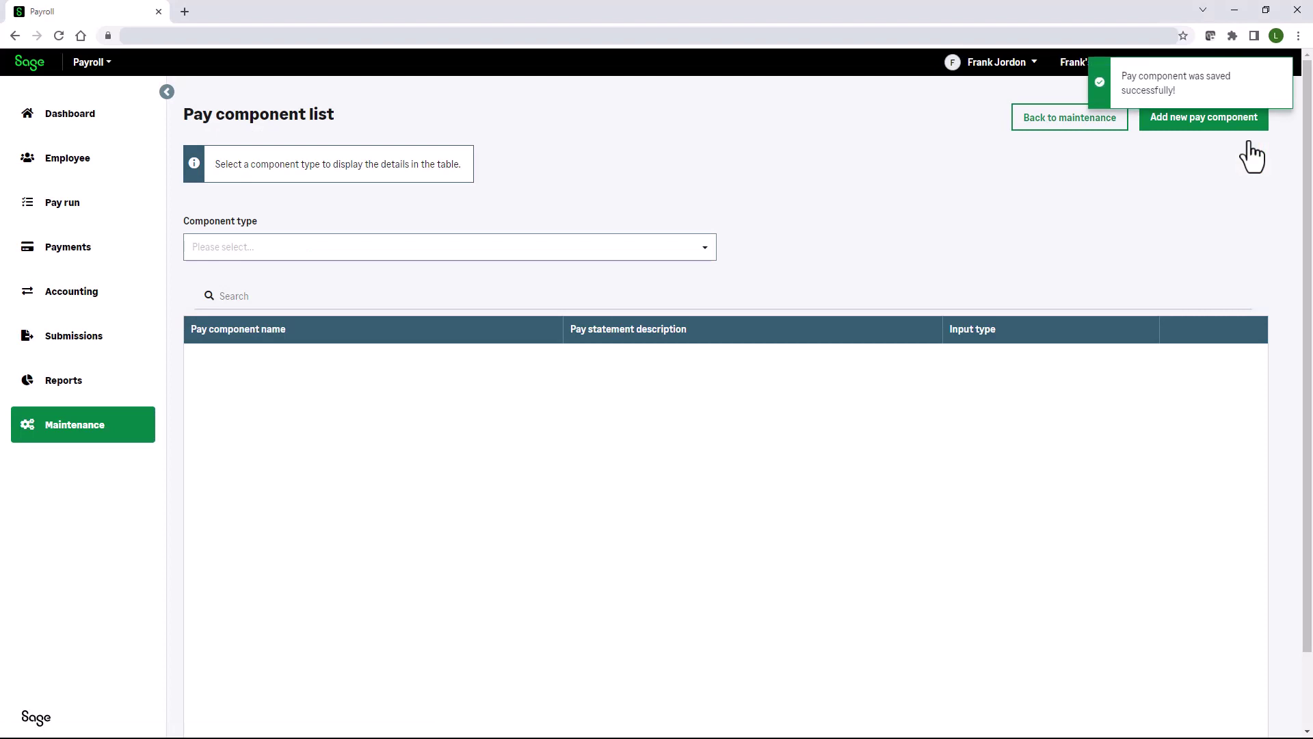
Step: Open the Managers (salary) pay group for editing, try SupplementalMedical as an other expense, then cancel, leaving only Moving
{"action": "left_click", "coordinate": [1062, 134]}
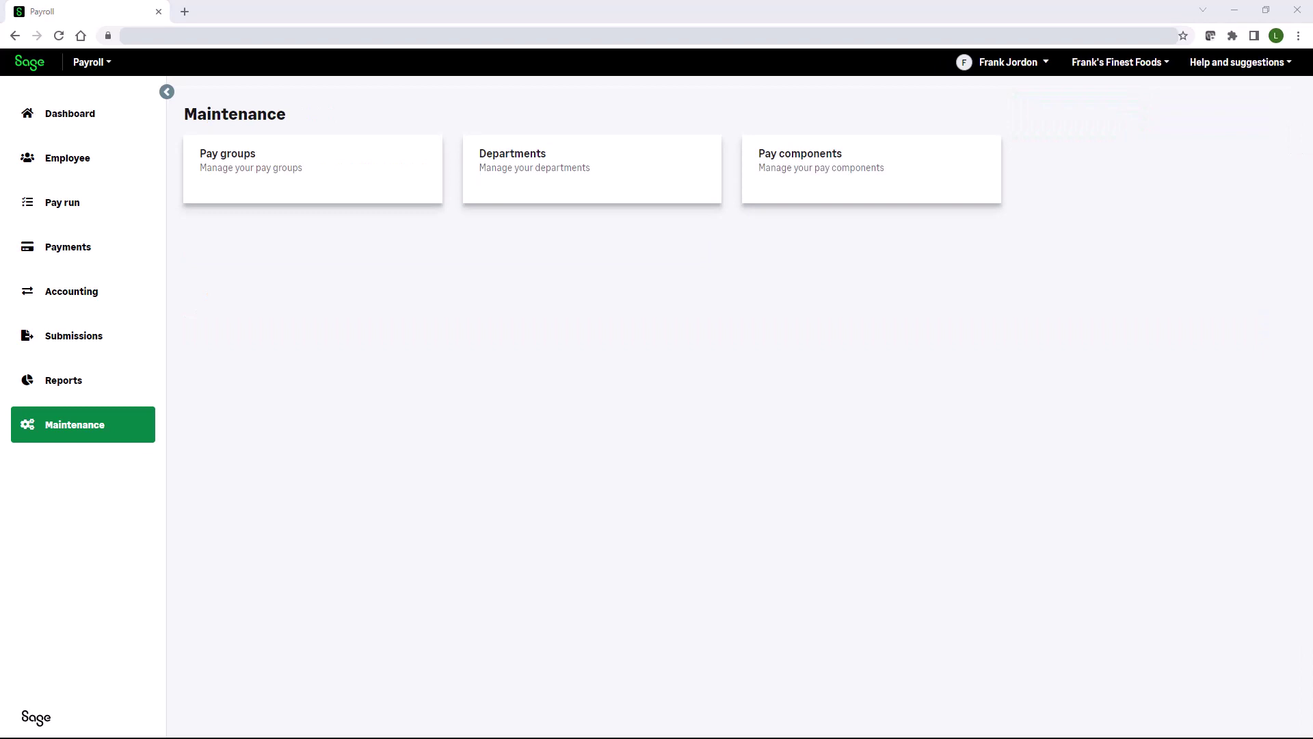
{"action": "left_click", "coordinate": [328, 193]}
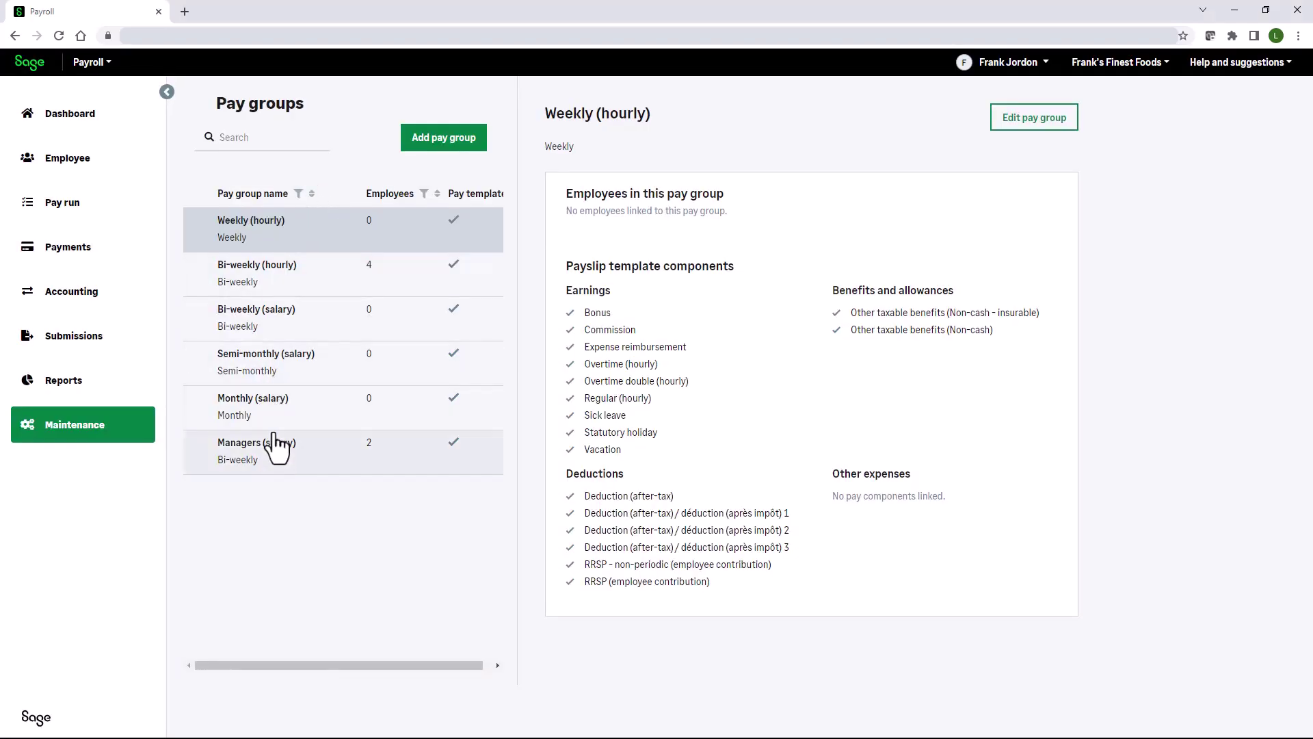
{"action": "left_click", "coordinate": [277, 468]}
{"action": "left_click", "coordinate": [1072, 130]}
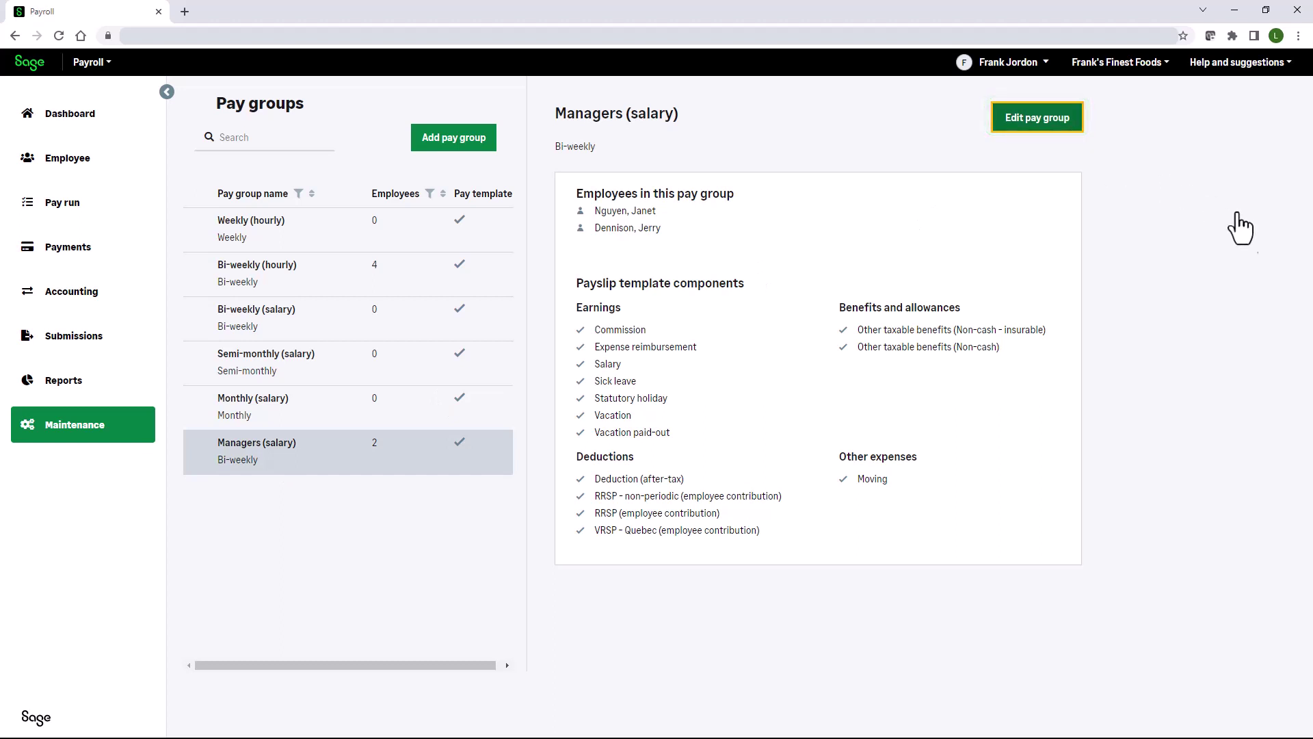
{"action": "left_click_drag", "start_coordinate": [1307, 255], "coordinate": [1297, 472]}
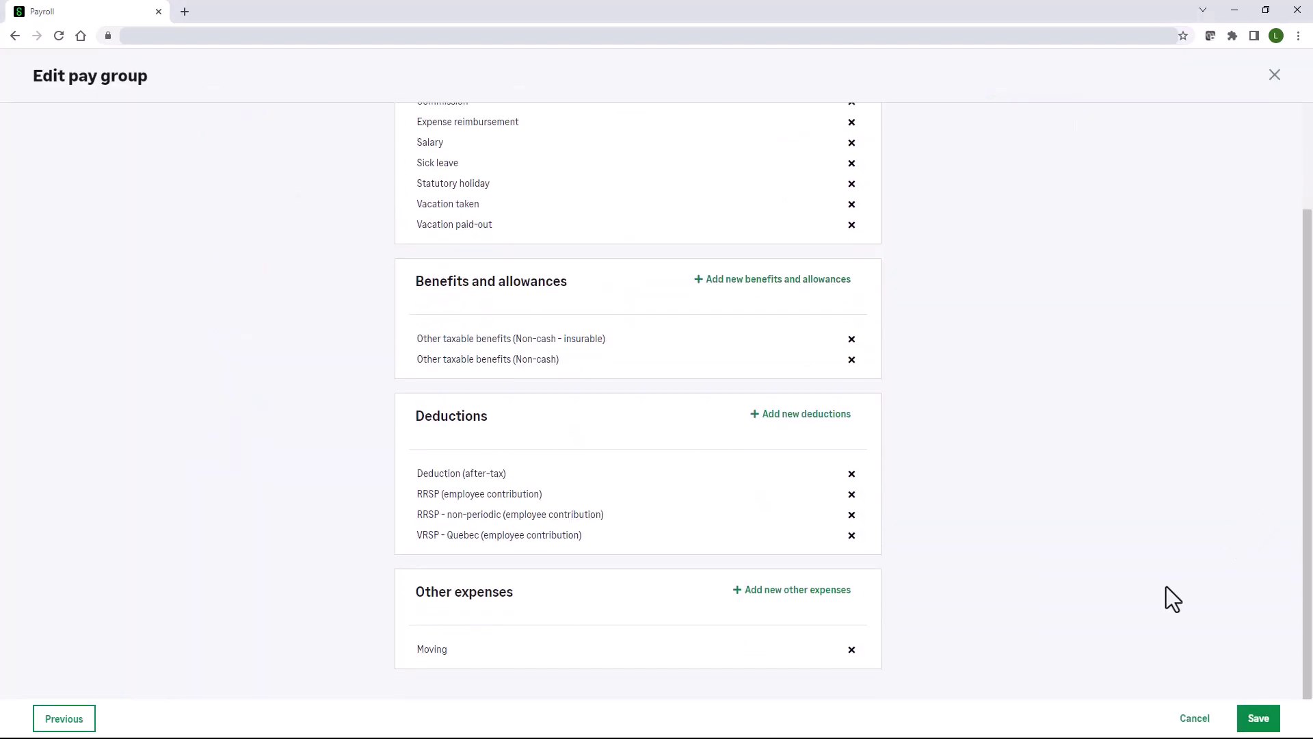
{"action": "left_click", "coordinate": [814, 601]}
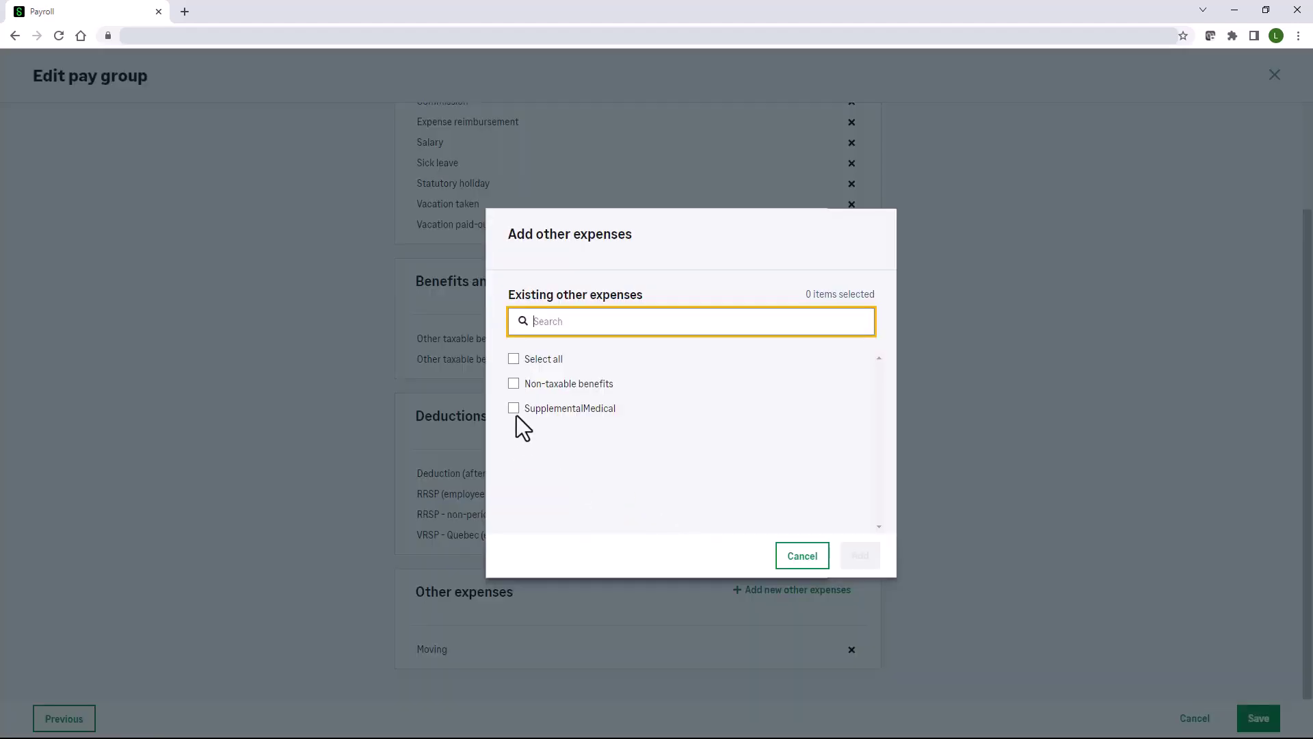
{"action": "left_click", "coordinate": [514, 408]}
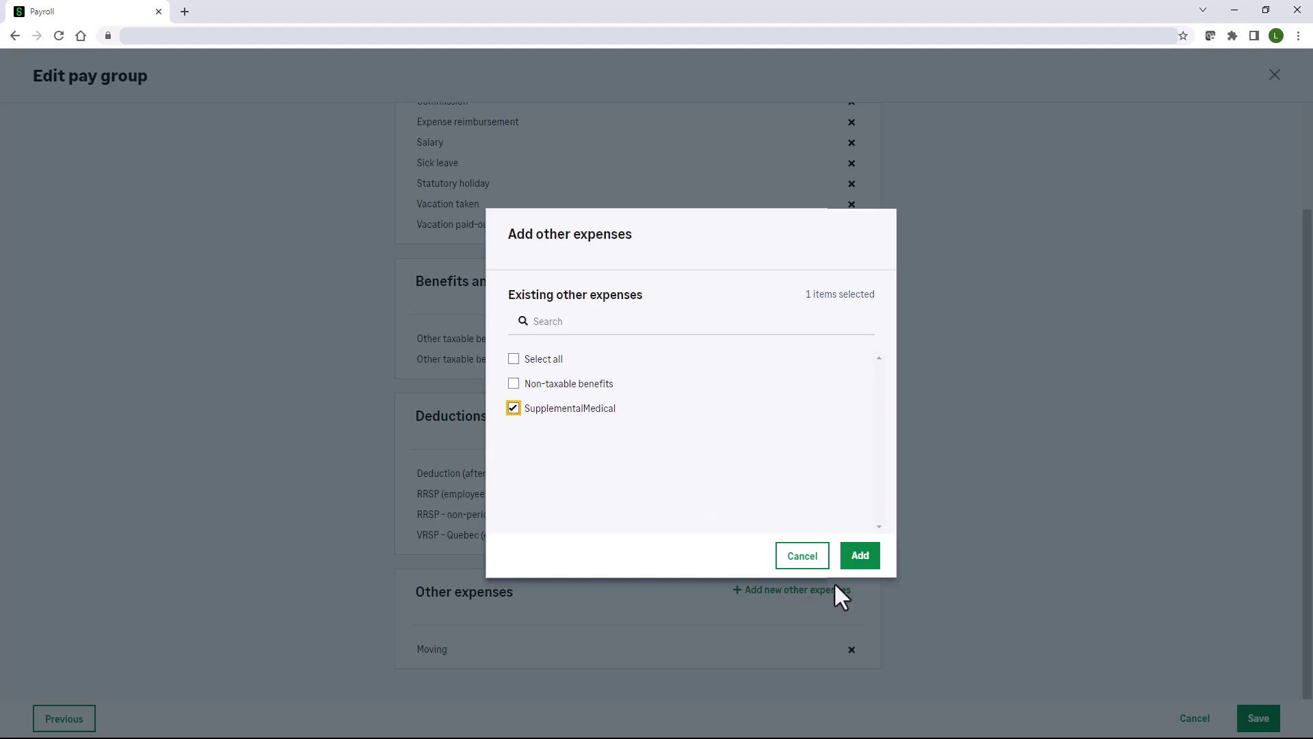
{"action": "left_click", "coordinate": [796, 559]}
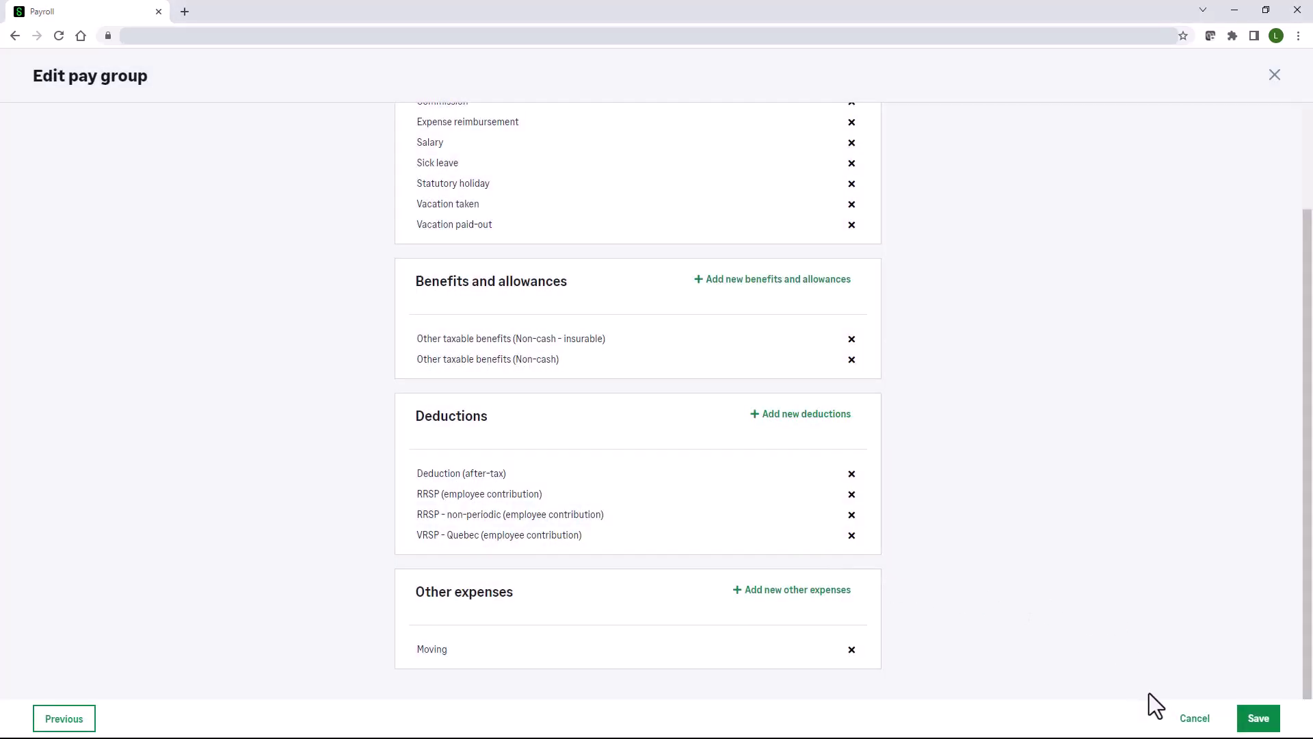
{"action": "left_click", "coordinate": [1191, 718]}
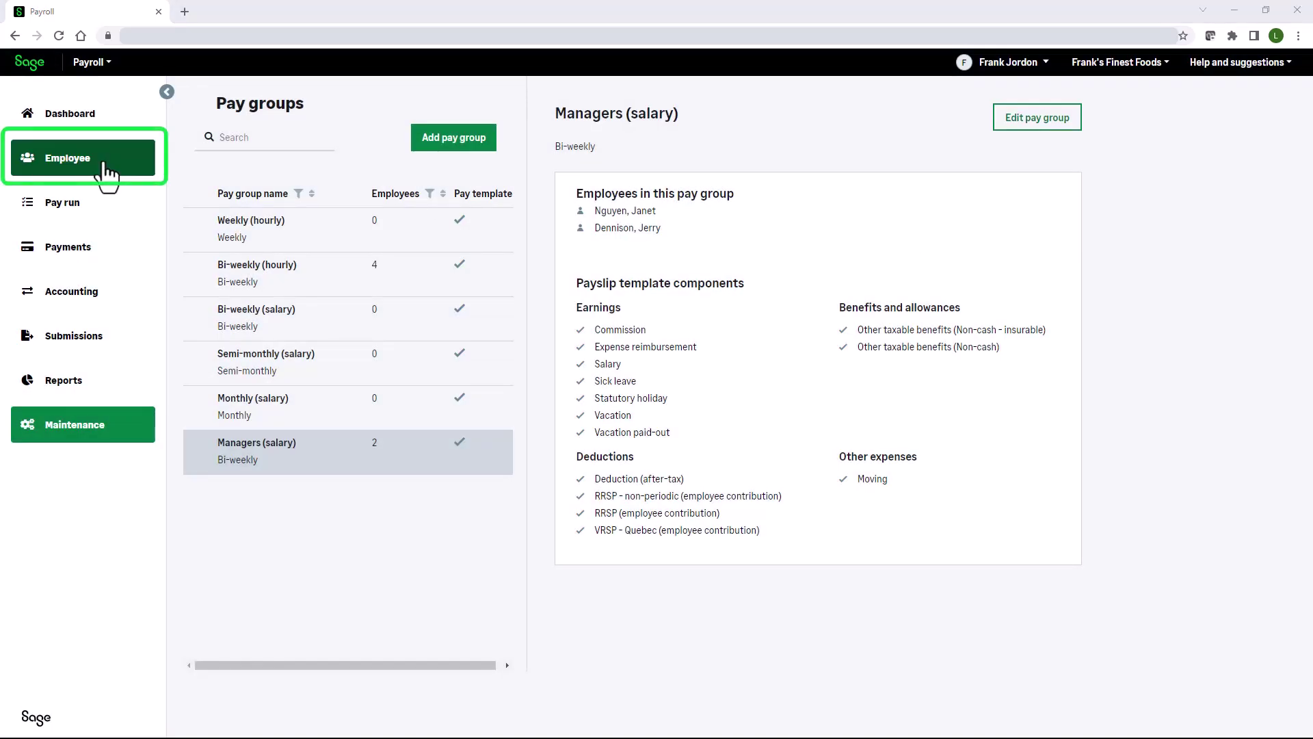
Step: Add SupplementalMedical to the manager employee's payslip other expenses
{"action": "left_click", "coordinate": [106, 168]}
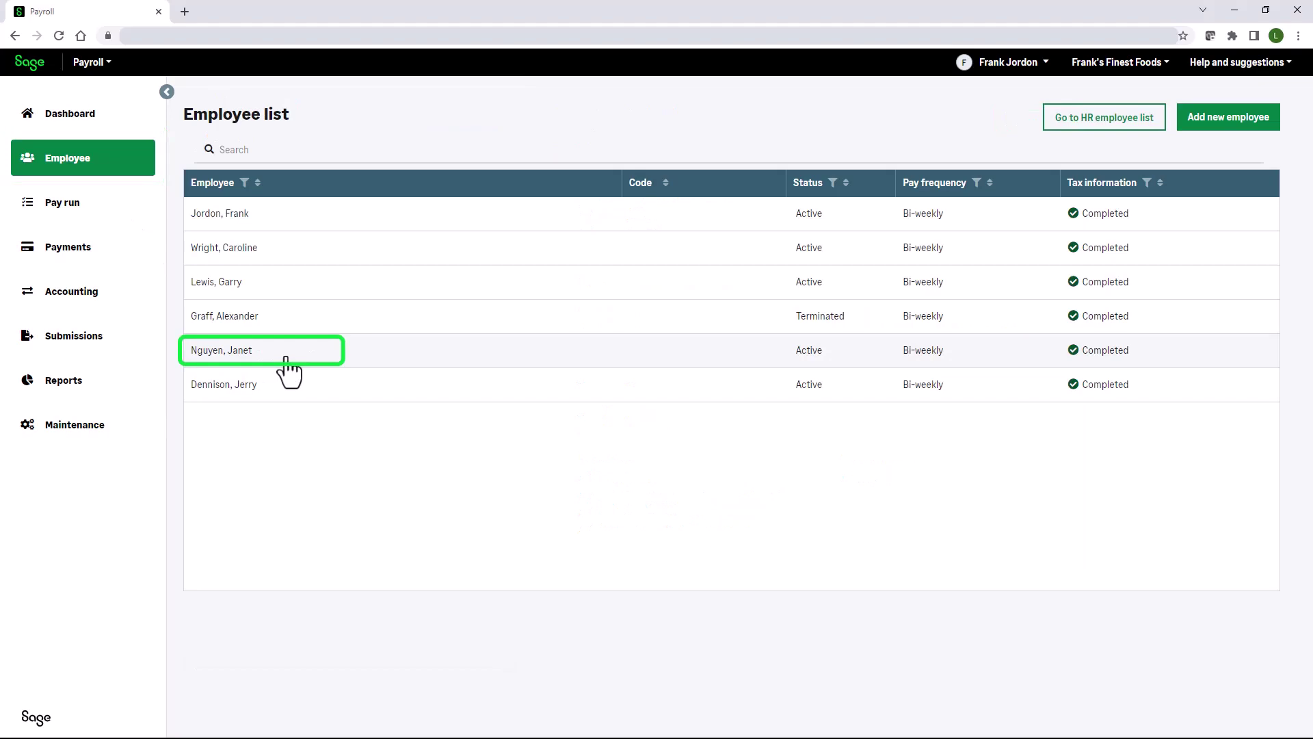
{"action": "left_click", "coordinate": [286, 359]}
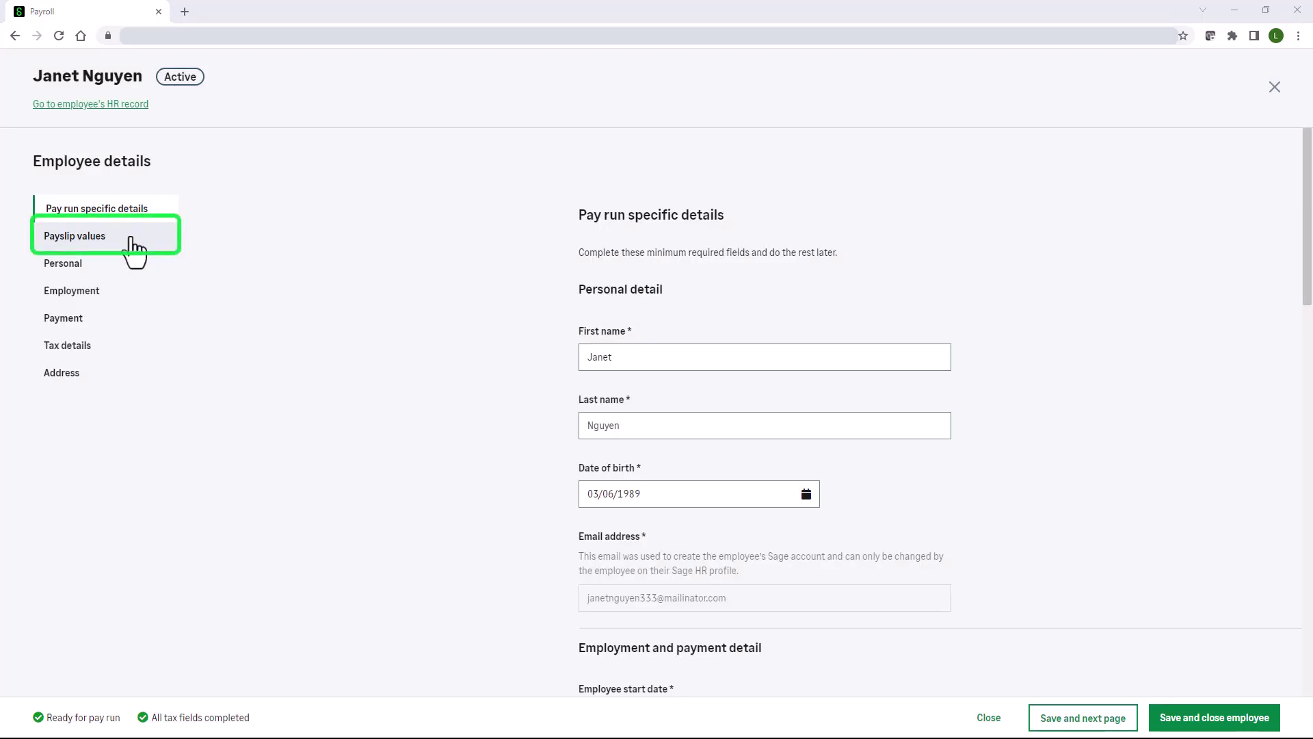
{"action": "left_click", "coordinate": [131, 239]}
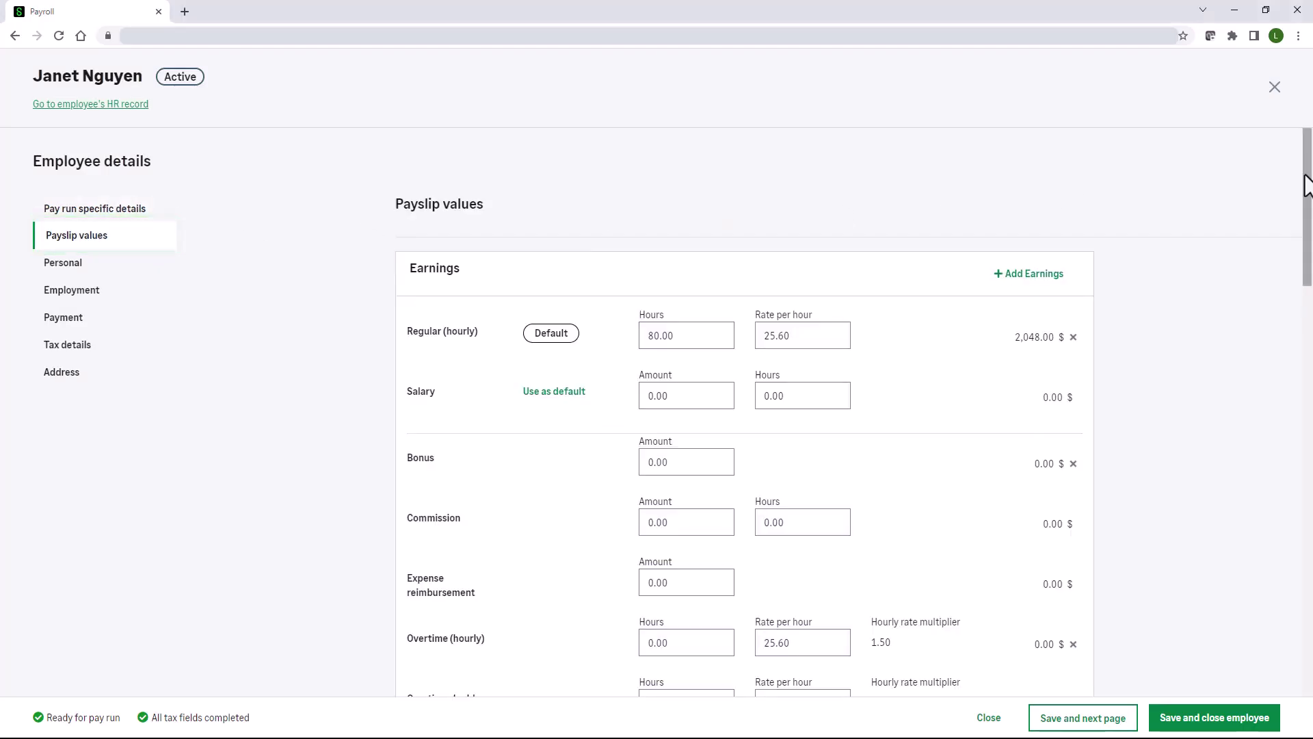
{"action": "scroll", "coordinate": [1292, 433], "scroll_direction": "down", "scroll_amount": 5}
{"action": "scroll", "coordinate": [1297, 444], "scroll_direction": "down", "scroll_amount": 10}
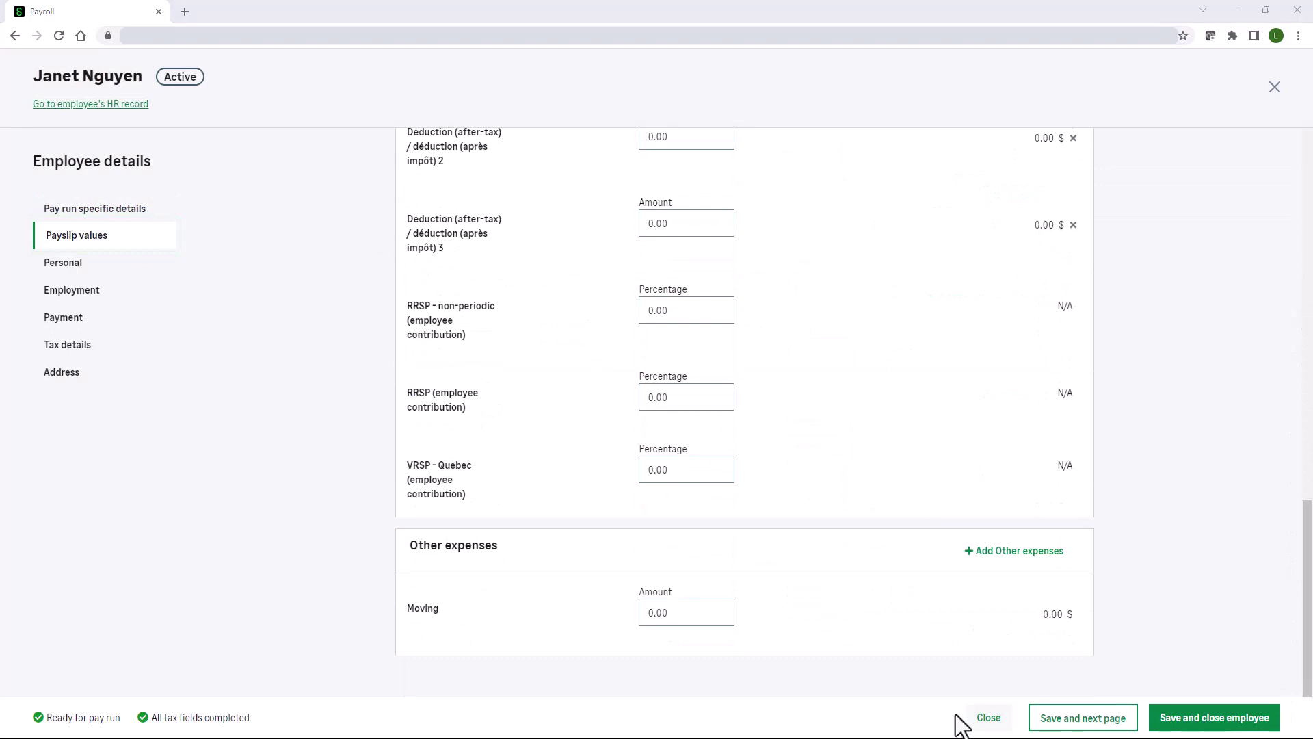
{"action": "left_click", "coordinate": [990, 555]}
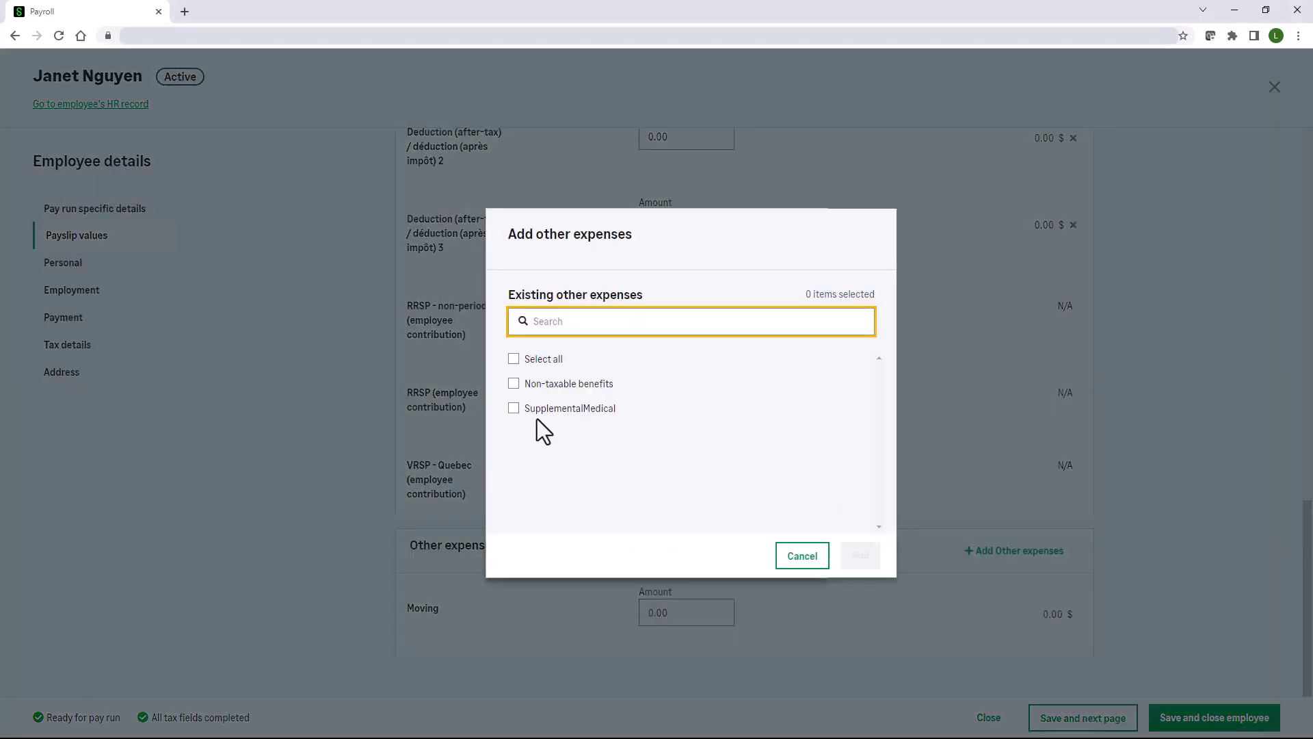
{"action": "left_click", "coordinate": [512, 408]}
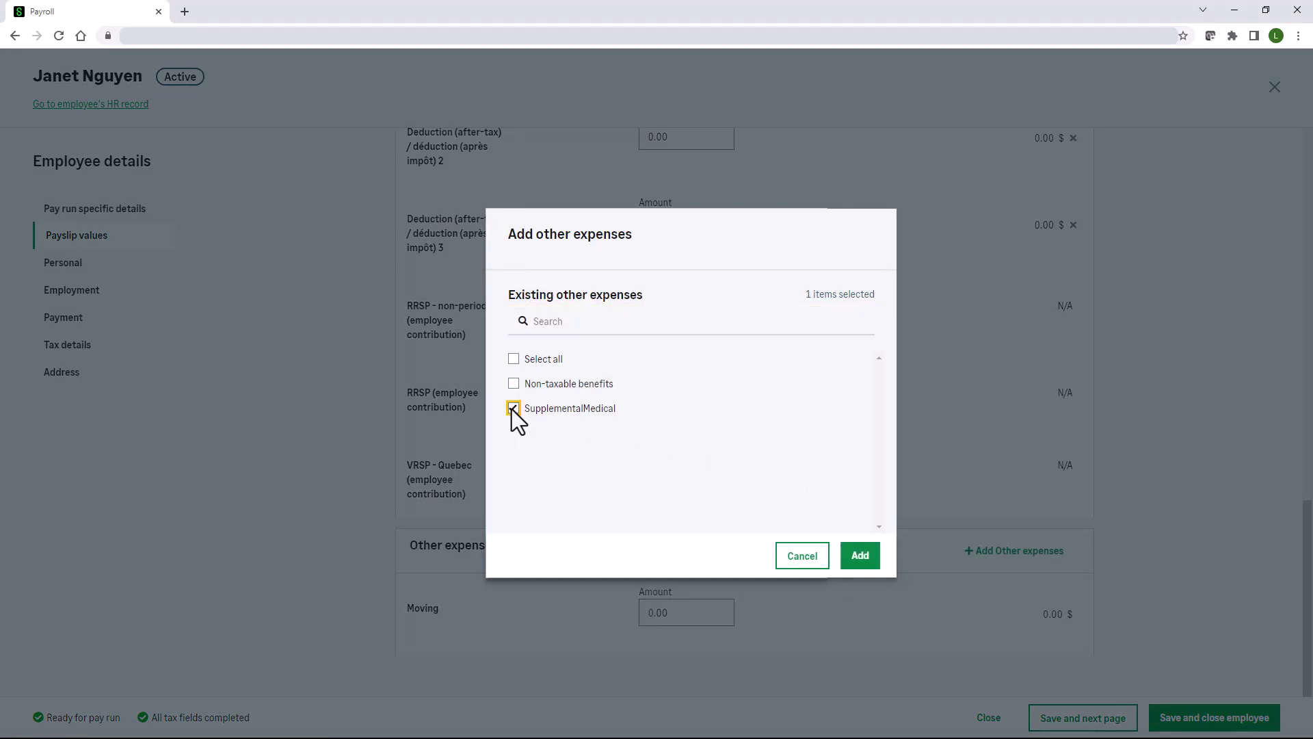
{"action": "left_click", "coordinate": [861, 562]}
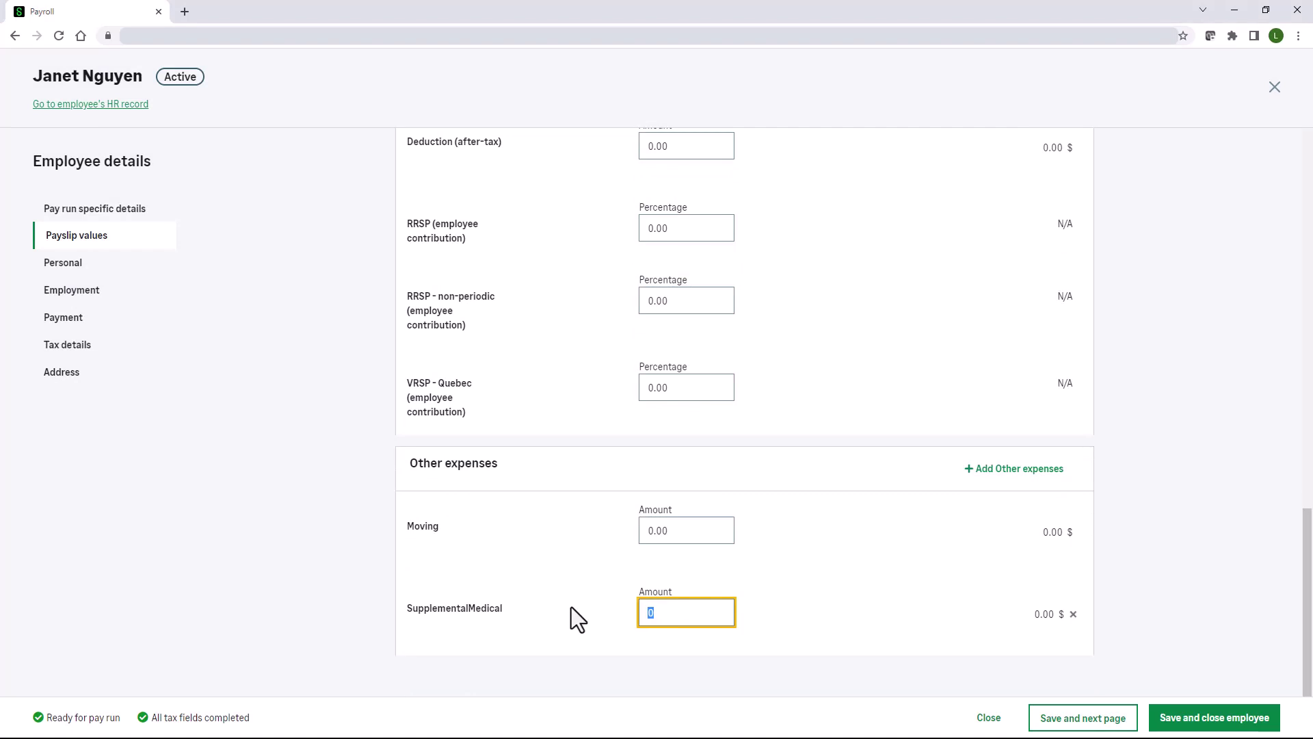
Step: Set SupplementalMedical to 100.00 and Moving to 325.00, then save the employee record
{"action": "type", "text": "100"}
{"action": "key", "text": "Tab"}
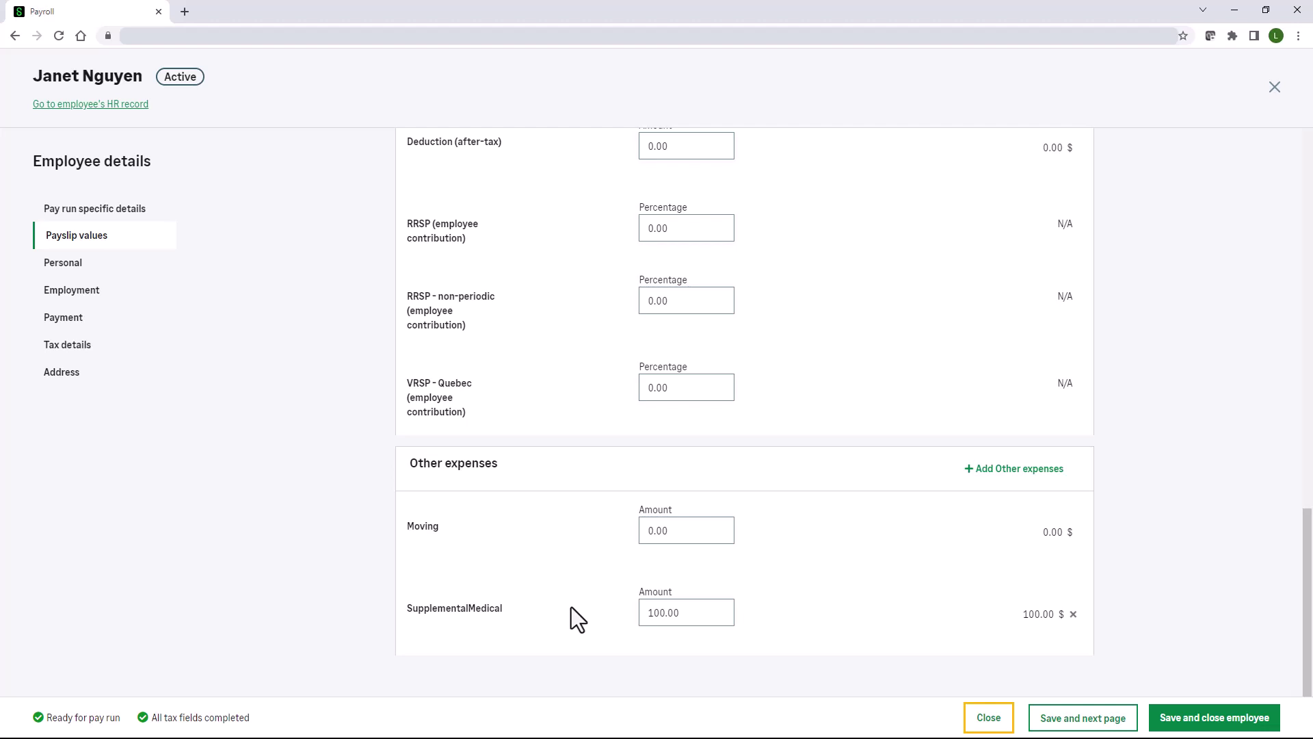
{"action": "left_click", "coordinate": [647, 530]}
{"action": "type", "text": "325"}
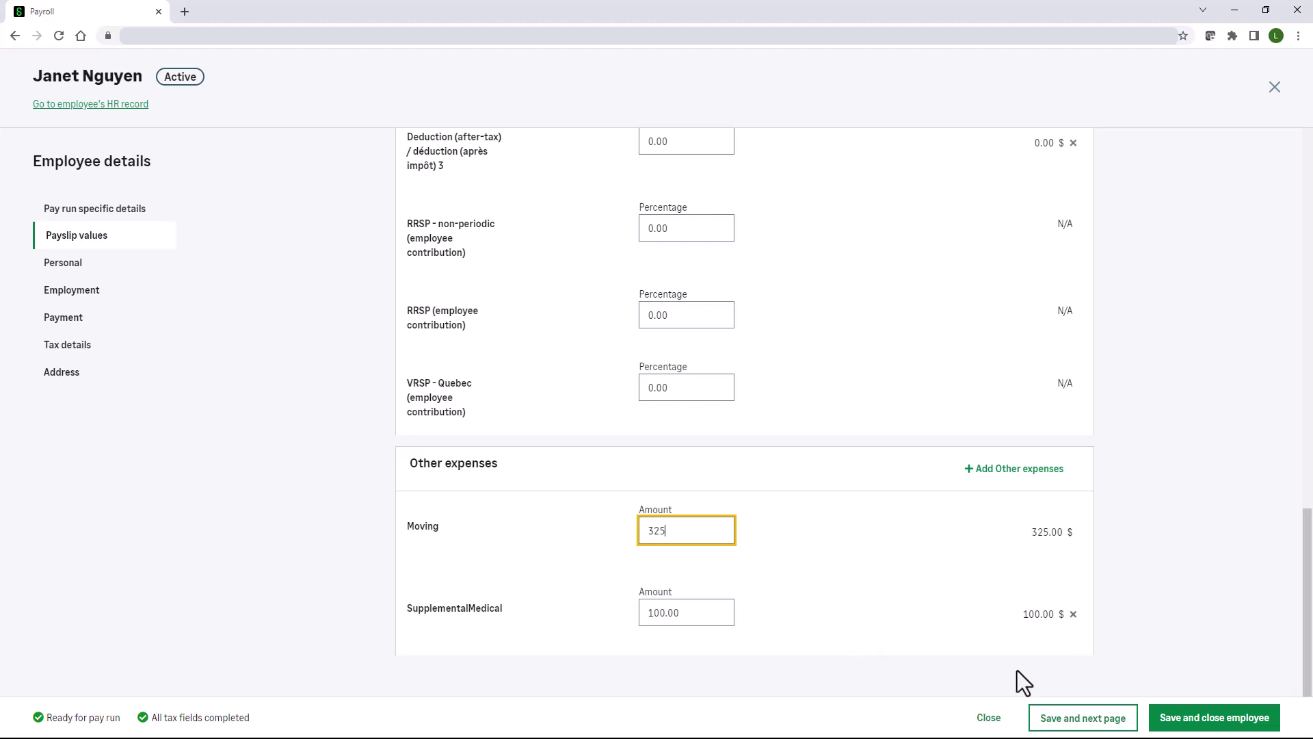
{"action": "key", "text": "Tab"}
{"action": "left_click", "coordinate": [1226, 726]}
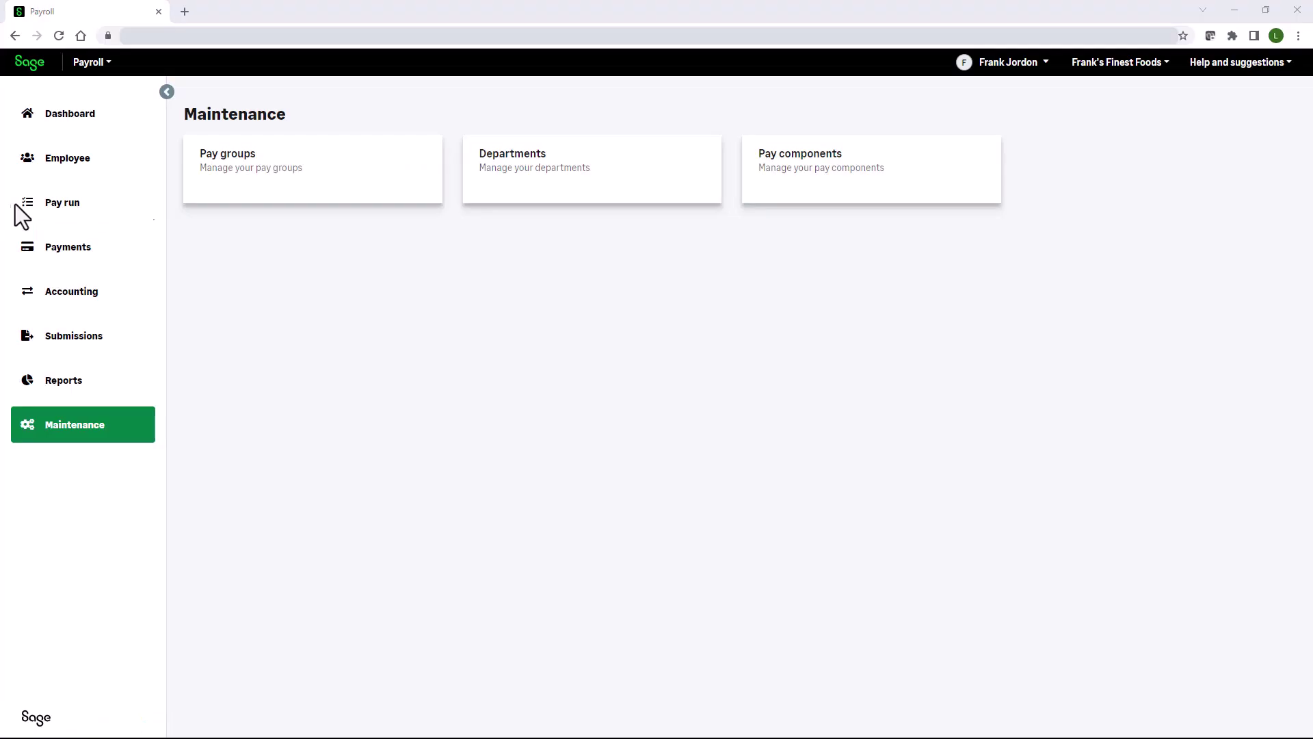
Step: Start the Managers (salary) pay run and review the employee's other expenses and 1,608.50 net pay
{"action": "left_click", "coordinate": [82, 214]}
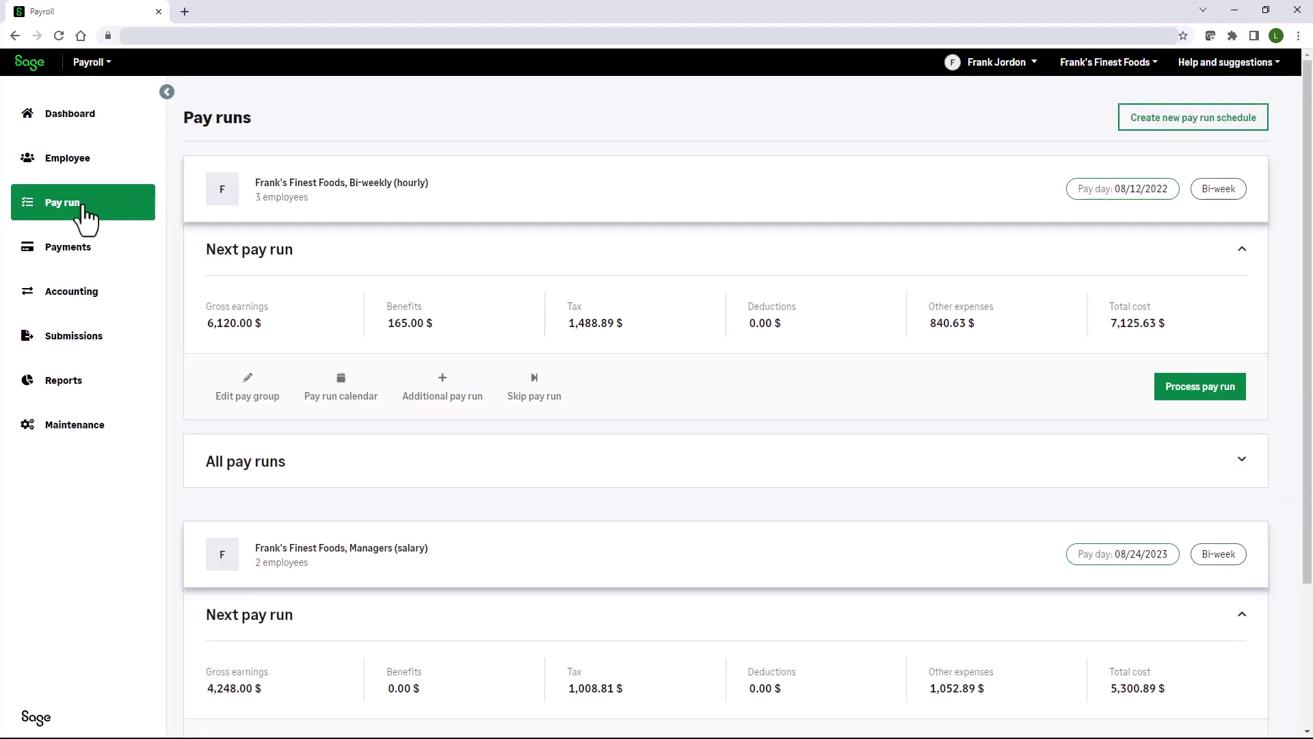
{"action": "scroll", "coordinate": [619, 661], "scroll_direction": "down", "scroll_amount": 3}
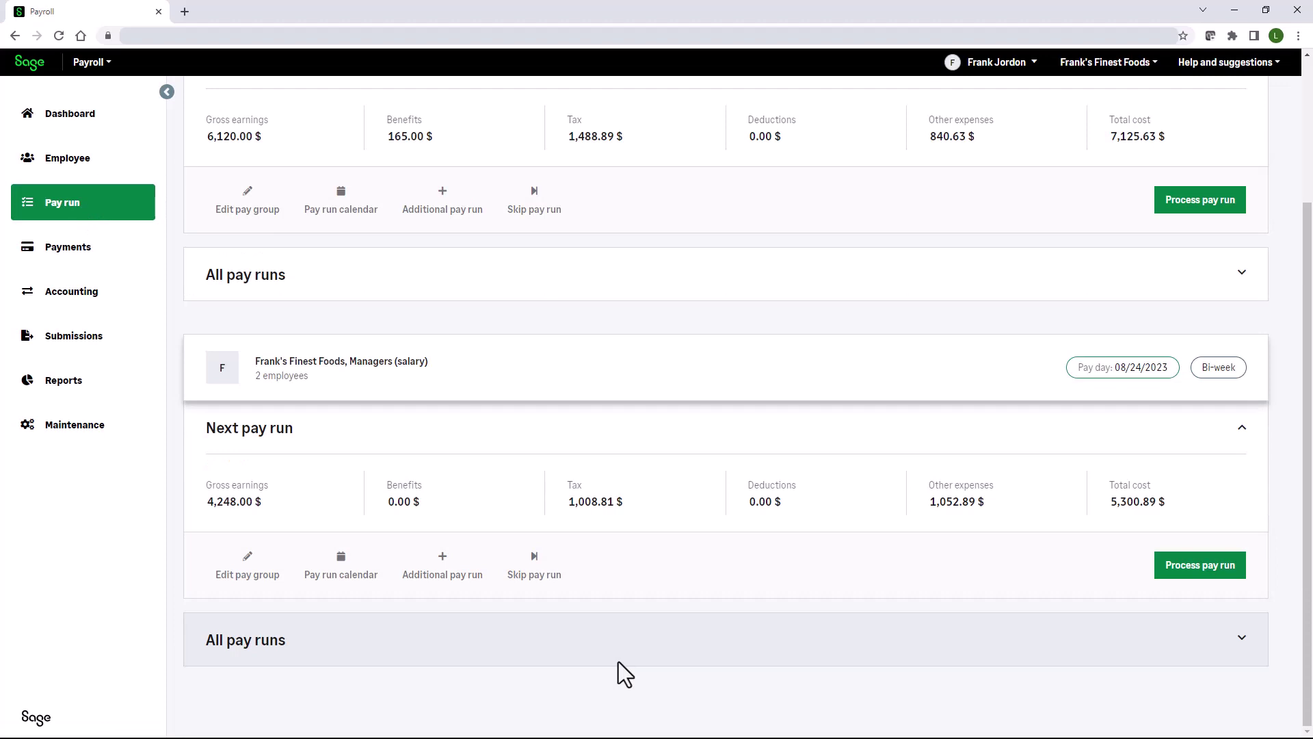
{"action": "left_click", "coordinate": [1198, 573]}
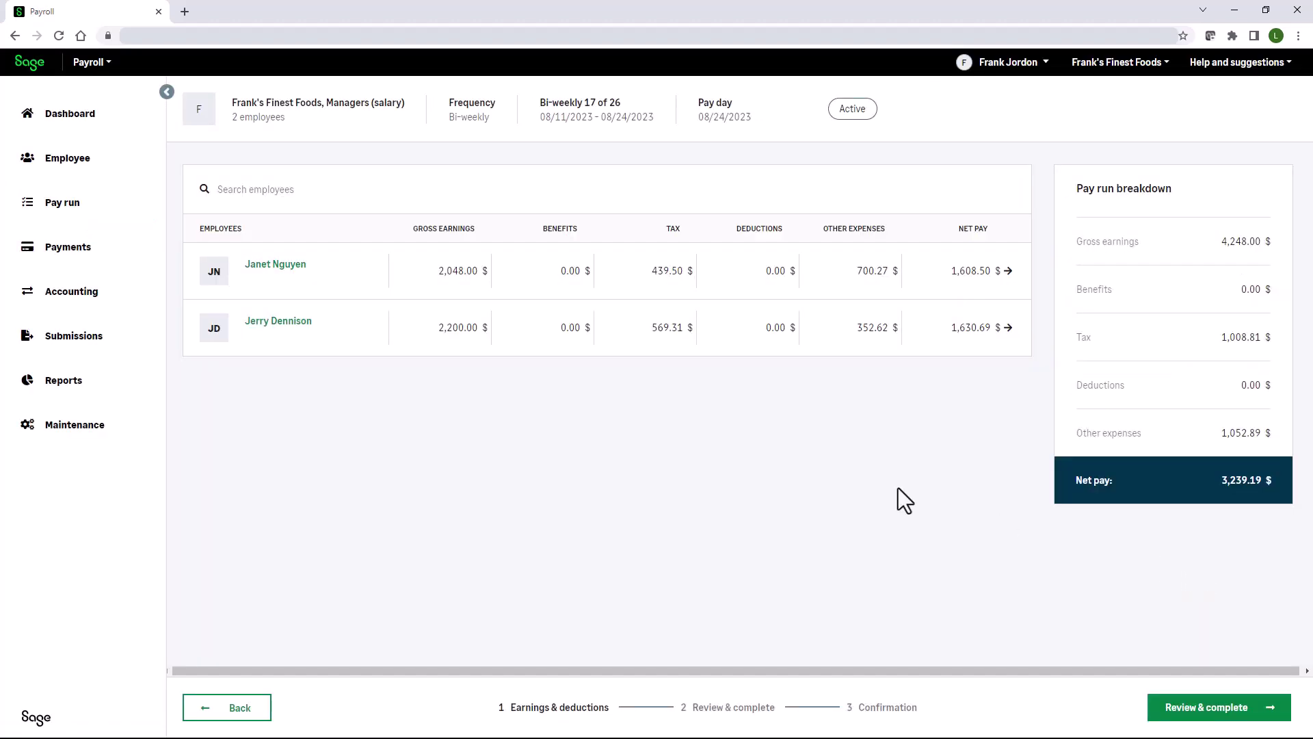
{"action": "left_click", "coordinate": [314, 287]}
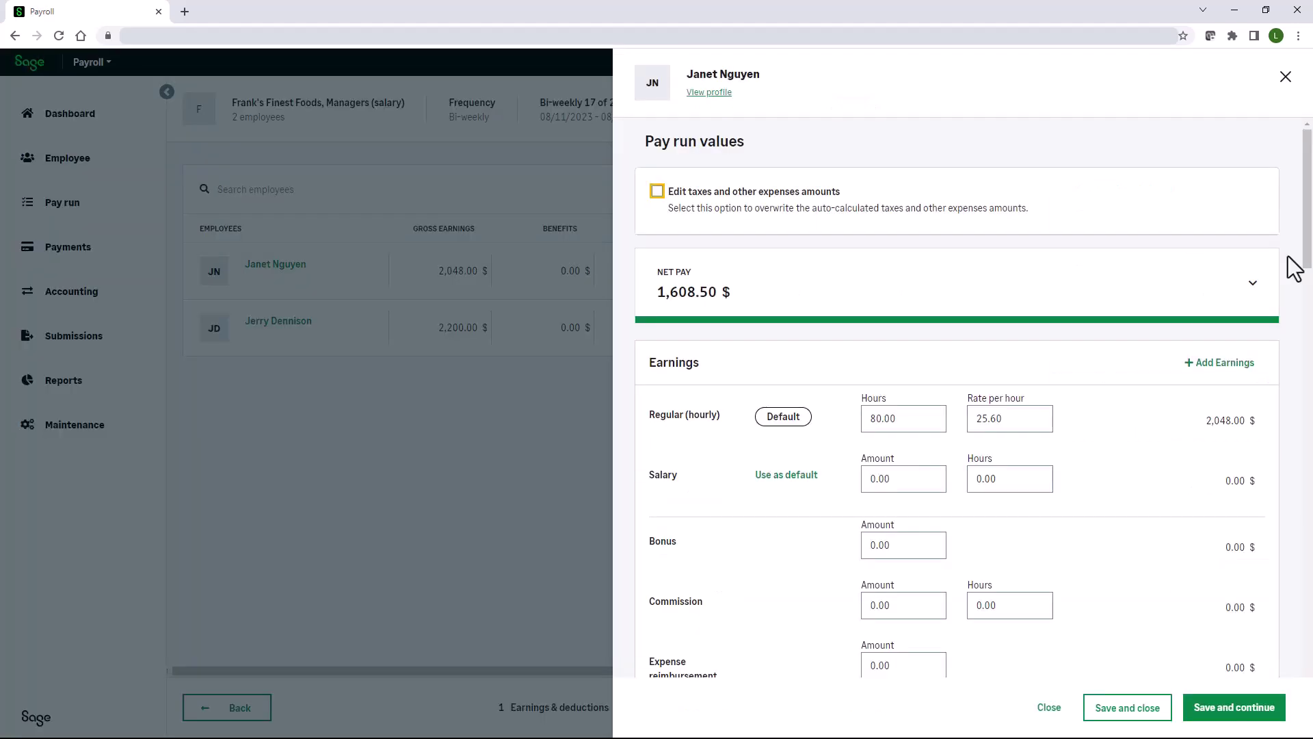
{"action": "scroll", "coordinate": [1306, 328], "scroll_direction": "down", "scroll_amount": 2}
{"action": "scroll", "coordinate": [1307, 328], "scroll_direction": "down", "scroll_amount": 20}
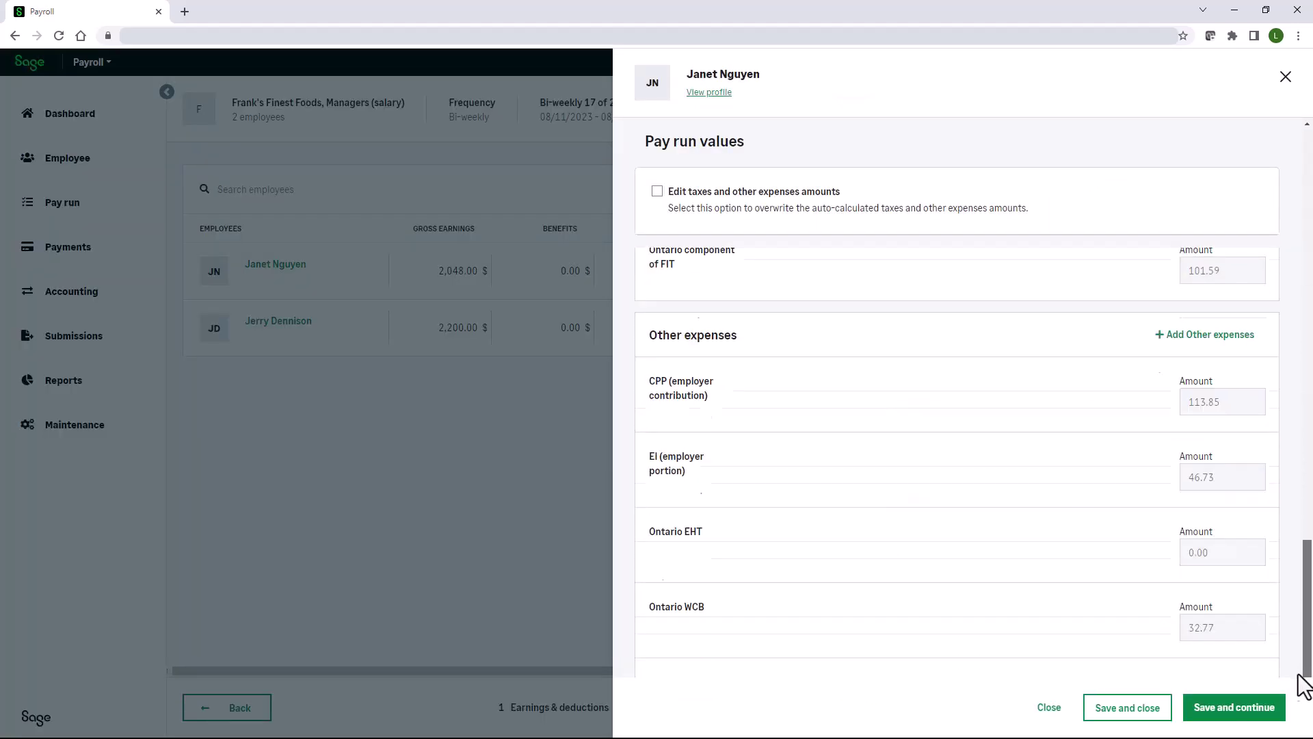